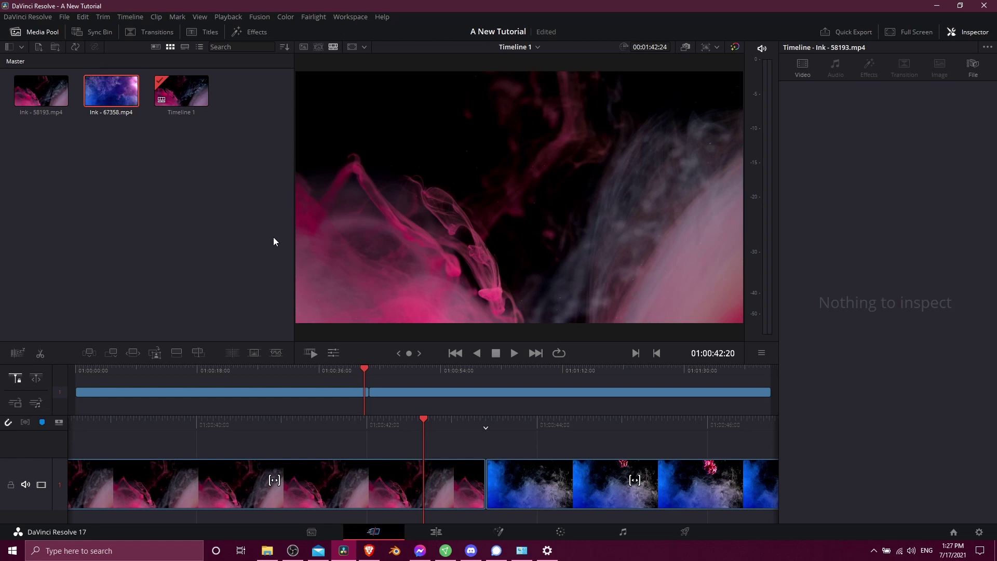
Show the video transitions list, scrolled back up to the Dissolve group.
{"action": "left_click", "coordinate": [150, 32]}
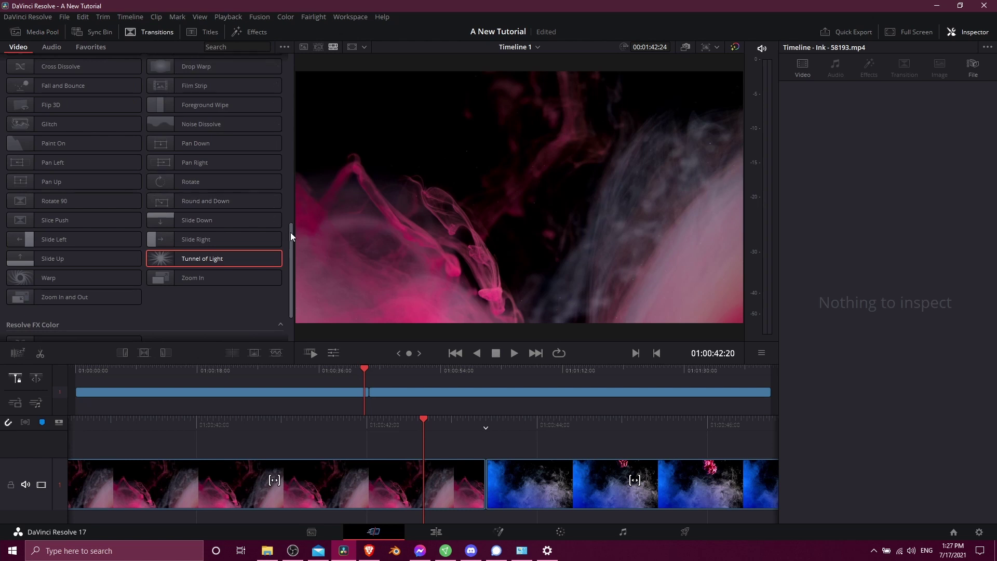
{"action": "left_click_drag", "start_coordinate": [291, 232], "coordinate": [261, 60]}
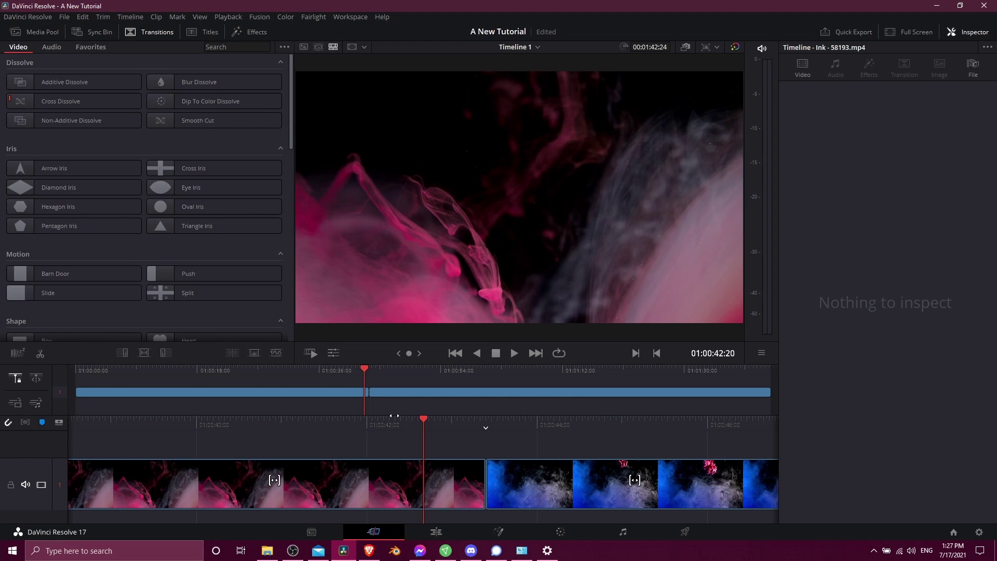
On the Edit page, list the Video Transitions down to Tunnel of Light, Warp and Zoom In.
{"action": "left_click", "coordinate": [435, 532]}
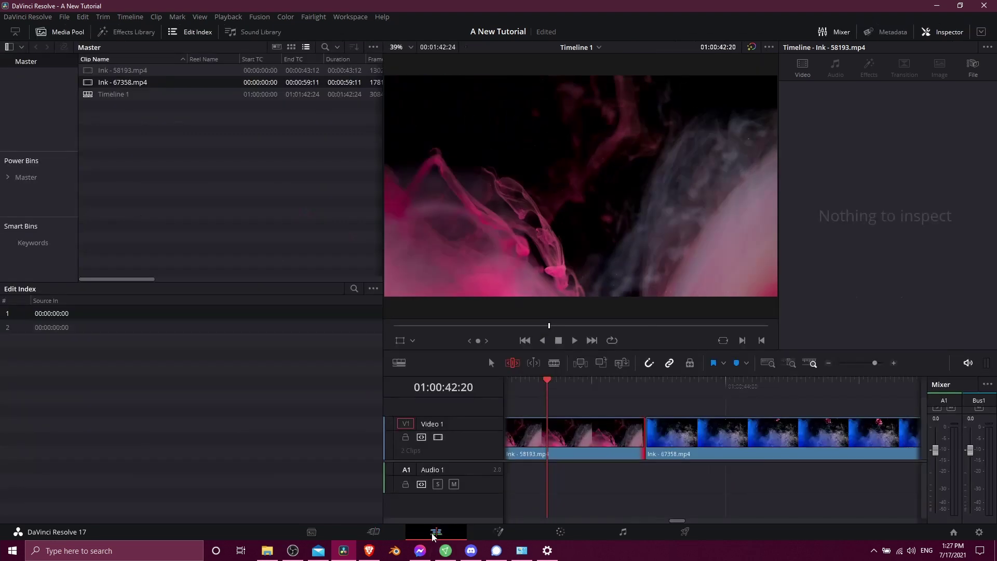
{"action": "left_click", "coordinate": [120, 33]}
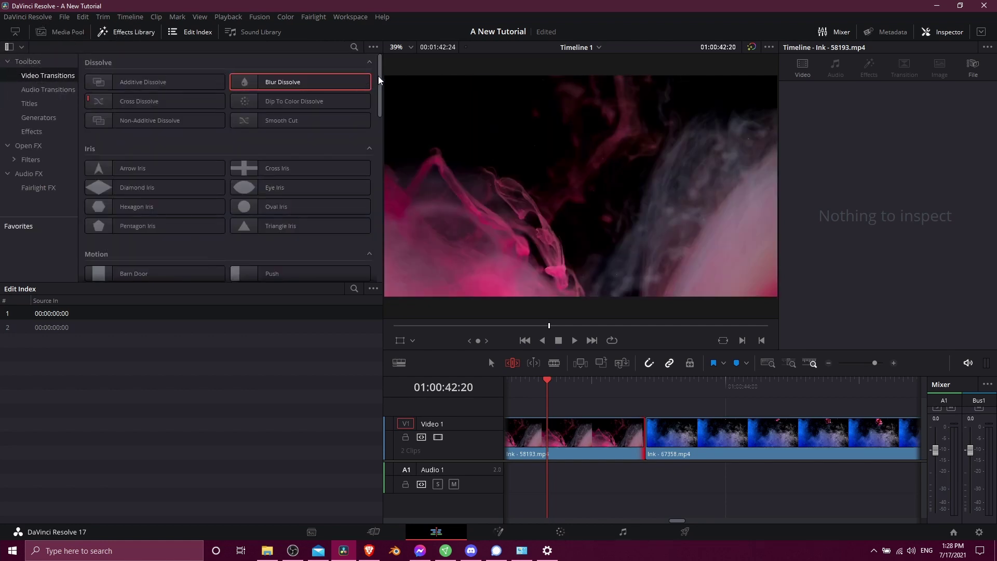
{"action": "left_click_drag", "start_coordinate": [381, 80], "coordinate": [322, 88]}
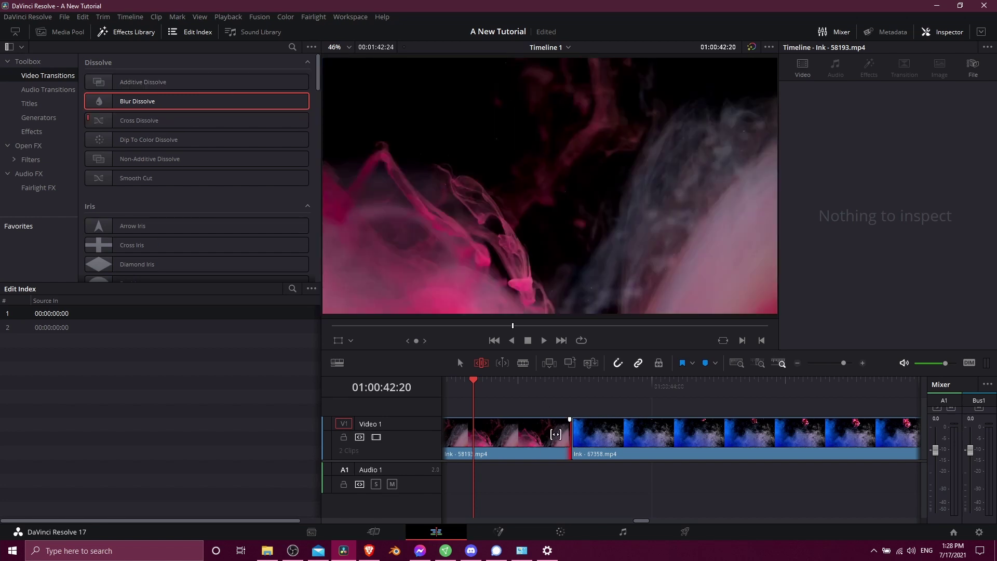
{"action": "left_click_drag", "start_coordinate": [318, 83], "coordinate": [316, 256]}
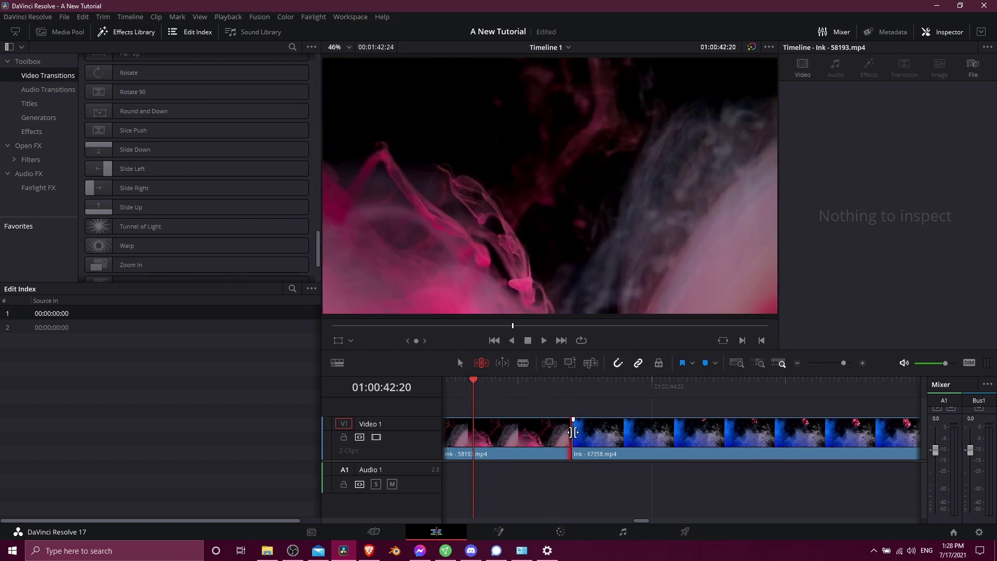
Park the playhead at 01:00:43:08 and drag Tunnel of Light toward the cut between the ink clips.
{"action": "left_click", "coordinate": [554, 383]}
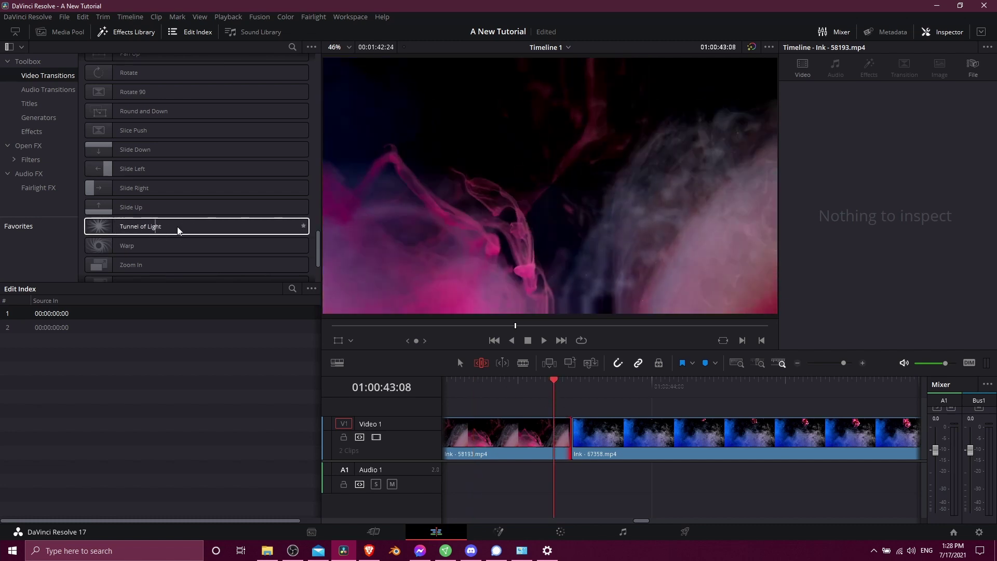
{"action": "left_click", "coordinate": [138, 230]}
{"action": "left_click_drag", "start_coordinate": [138, 230], "coordinate": [572, 417]}
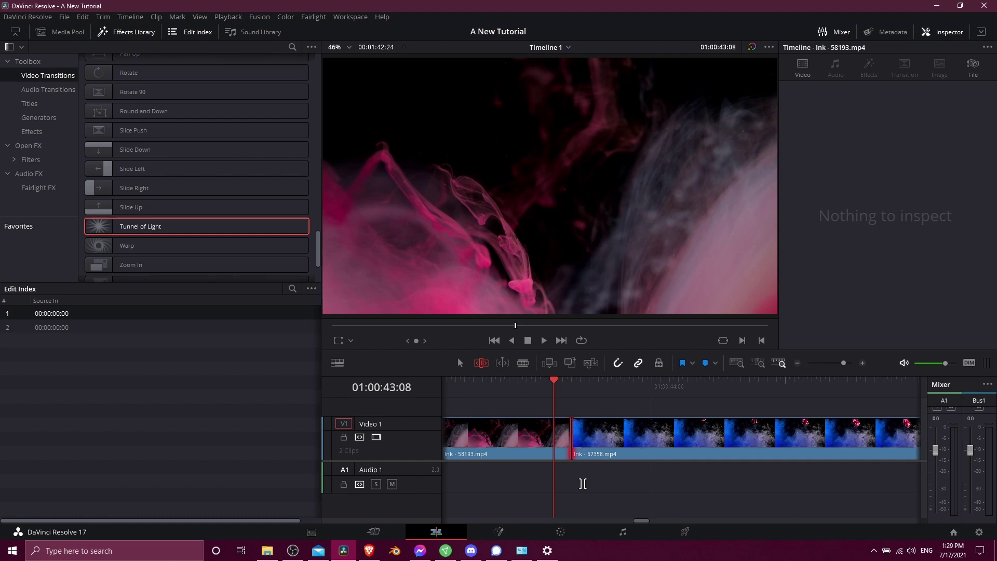
Select the edit point where Ink - 67358.mp4 begins after Ink - 58193.mp4.
{"action": "left_click", "coordinate": [570, 439]}
{"action": "left_click", "coordinate": [576, 433]}
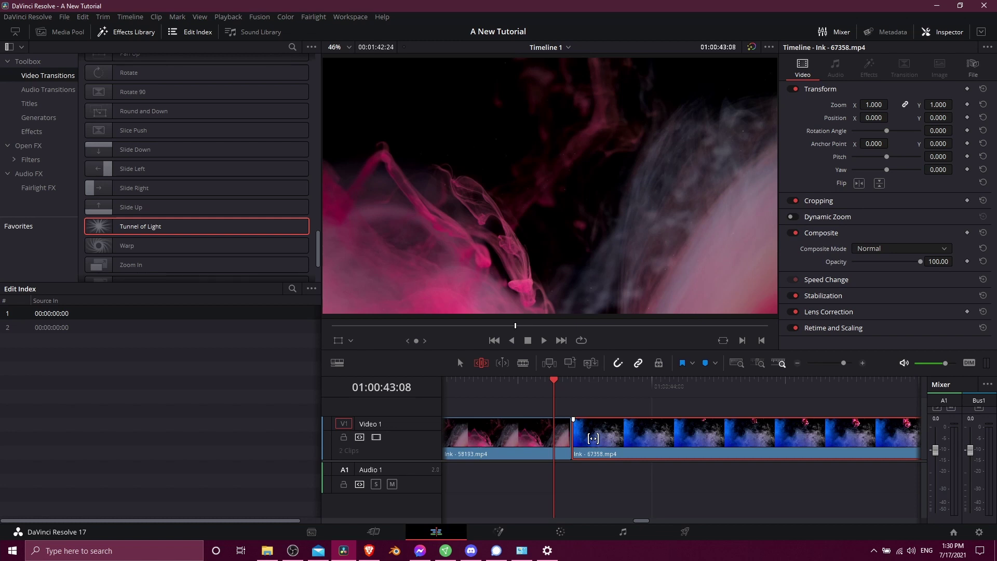
{"action": "left_click", "coordinate": [573, 422]}
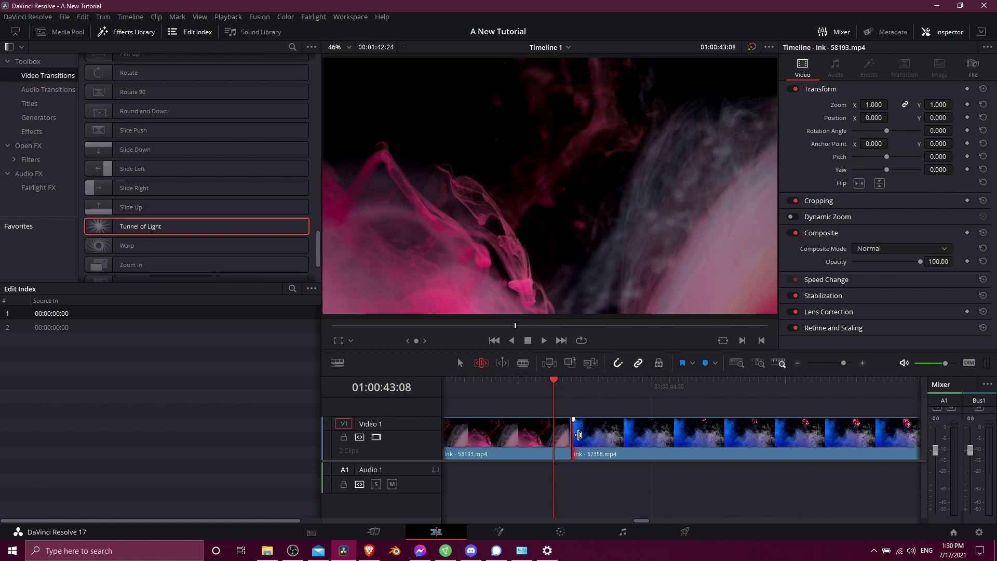
Trim Ink - 67358.mp4's head to start at 00:00:00:29, then drag Tunnel of Light onto the cut.
{"action": "left_click_drag", "start_coordinate": [580, 435], "coordinate": [713, 438]}
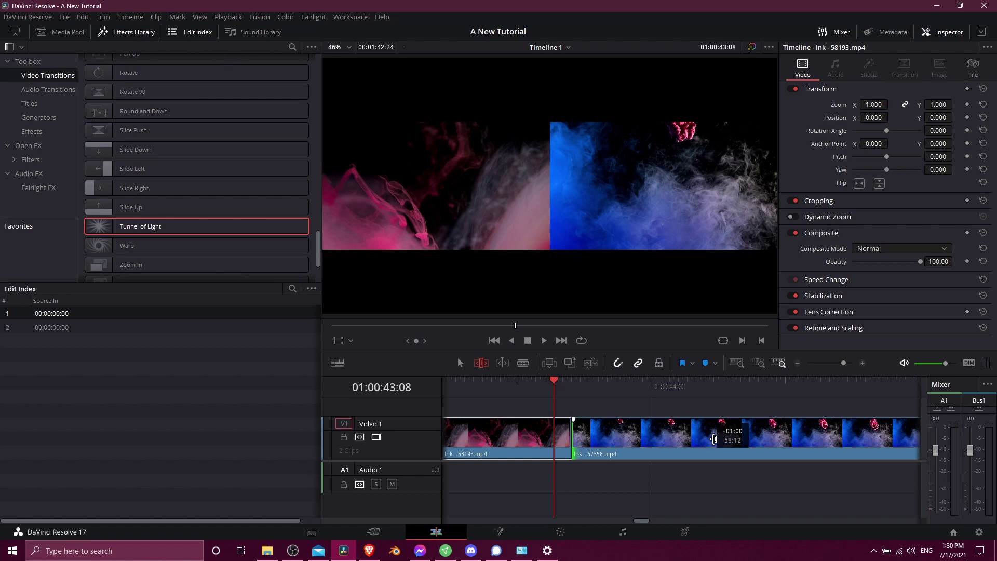
{"action": "left_click_drag", "start_coordinate": [714, 439], "coordinate": [713, 439]}
{"action": "scroll", "coordinate": [649, 417], "scroll_direction": "left", "scroll_amount": 3}
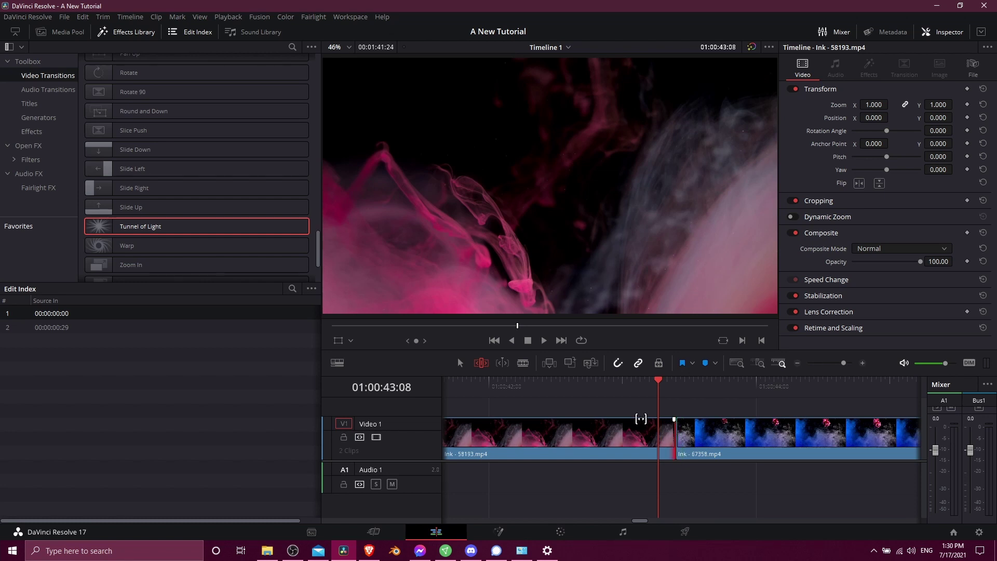
{"action": "left_click_drag", "start_coordinate": [126, 232], "coordinate": [676, 435]}
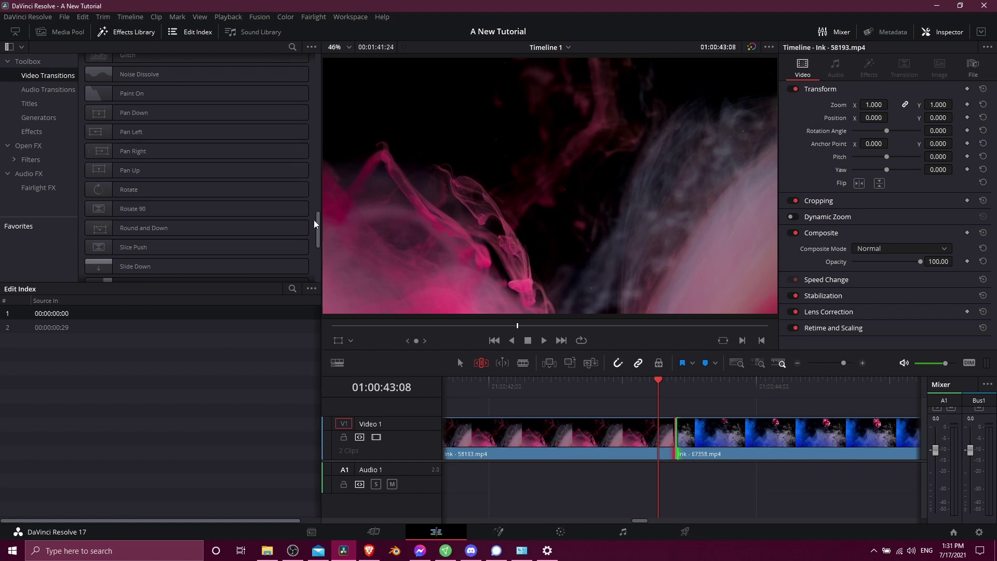
{"action": "scroll", "coordinate": [315, 153], "scroll_direction": "down", "scroll_amount": 5}
{"action": "scroll", "coordinate": [315, 153], "scroll_direction": "up", "scroll_amount": 10}
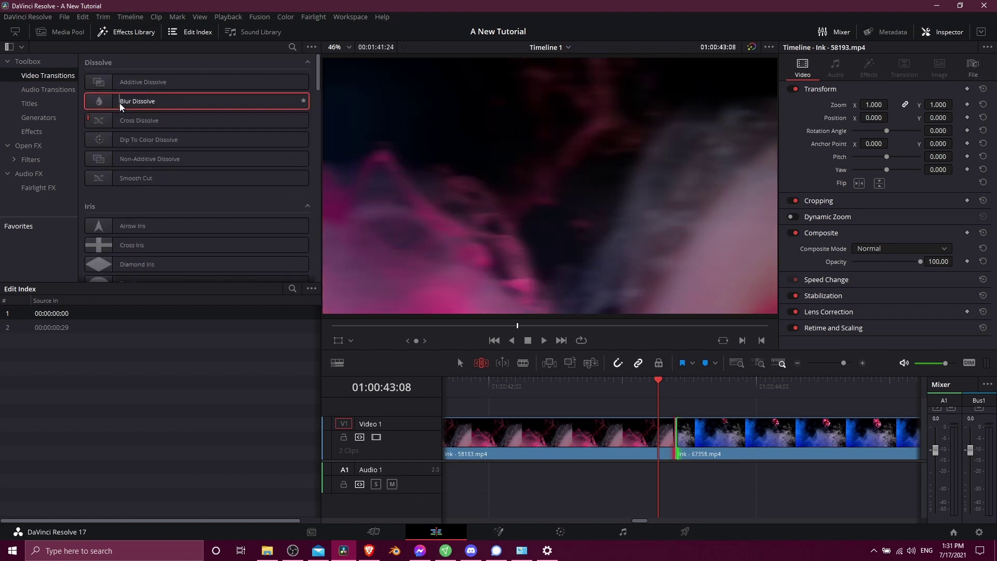
{"action": "left_click_drag", "start_coordinate": [121, 106], "coordinate": [671, 437]}
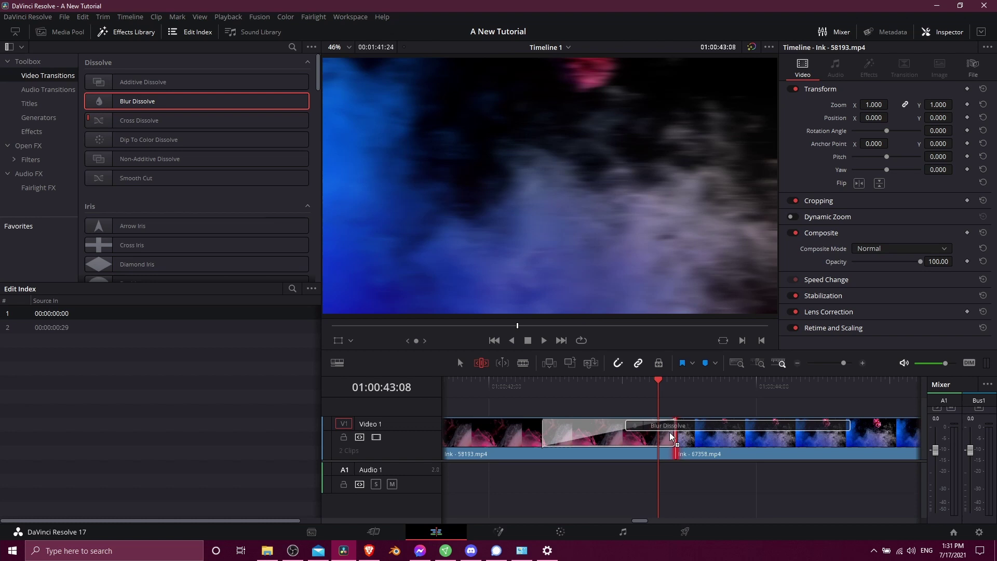
{"action": "mouse_move", "coordinate": [671, 436]}
{"action": "left_mouse_down"}
{"action": "mouse_move", "coordinate": [675, 415]}
{"action": "mouse_move", "coordinate": [710, 432]}
{"action": "mouse_move", "coordinate": [667, 430]}
{"action": "left_mouse_up"}
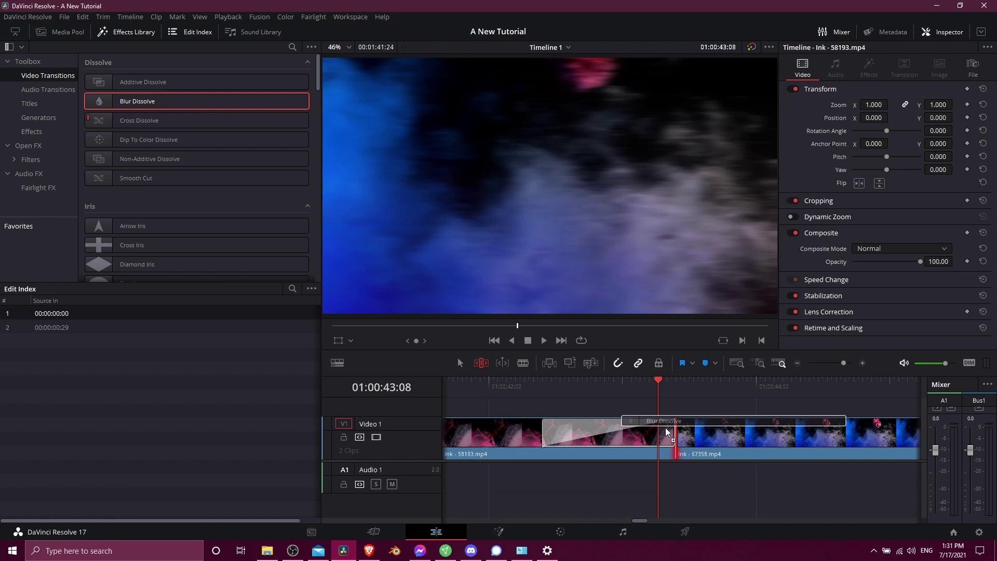
{"action": "mouse_move", "coordinate": [666, 431]}
{"action": "left_mouse_down"}
{"action": "mouse_move", "coordinate": [724, 437]}
{"action": "mouse_move", "coordinate": [651, 440]}
{"action": "mouse_move", "coordinate": [671, 437]}
{"action": "left_mouse_up"}
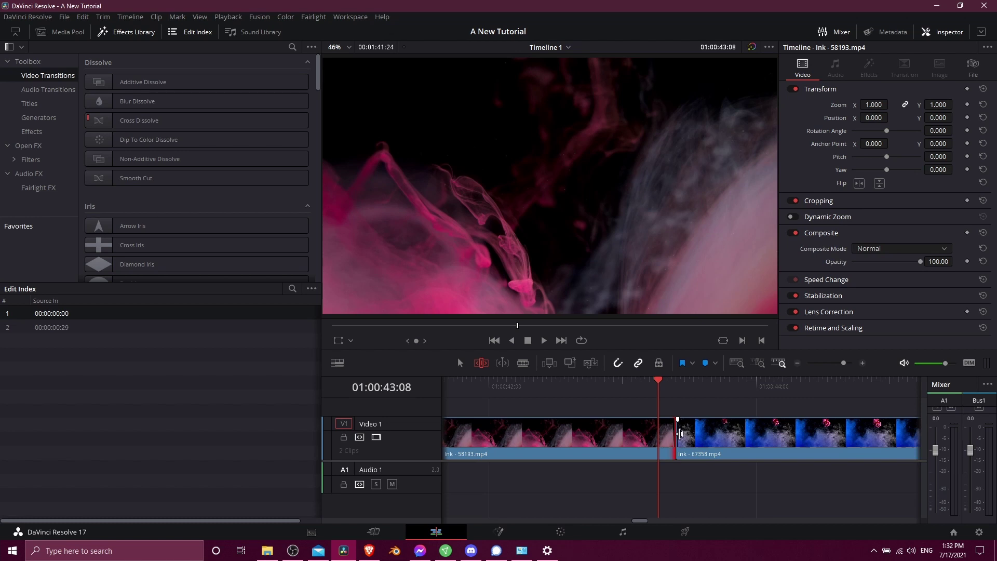
With the Trim tool, roll the edit point between the ink clips about 18 frames earlier.
{"action": "left_click", "coordinate": [680, 435]}
{"action": "left_click", "coordinate": [654, 439]}
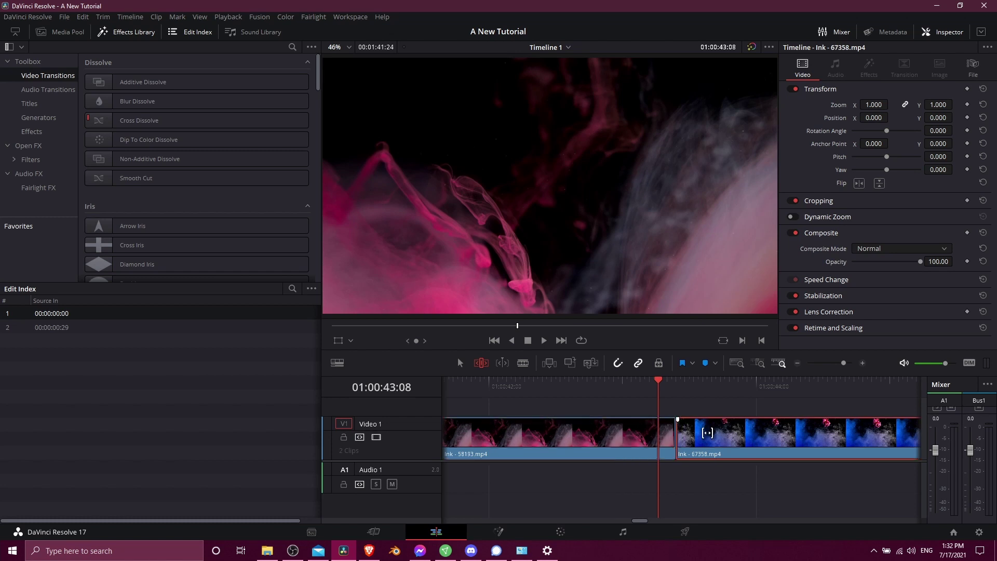
{"action": "left_click", "coordinate": [670, 431]}
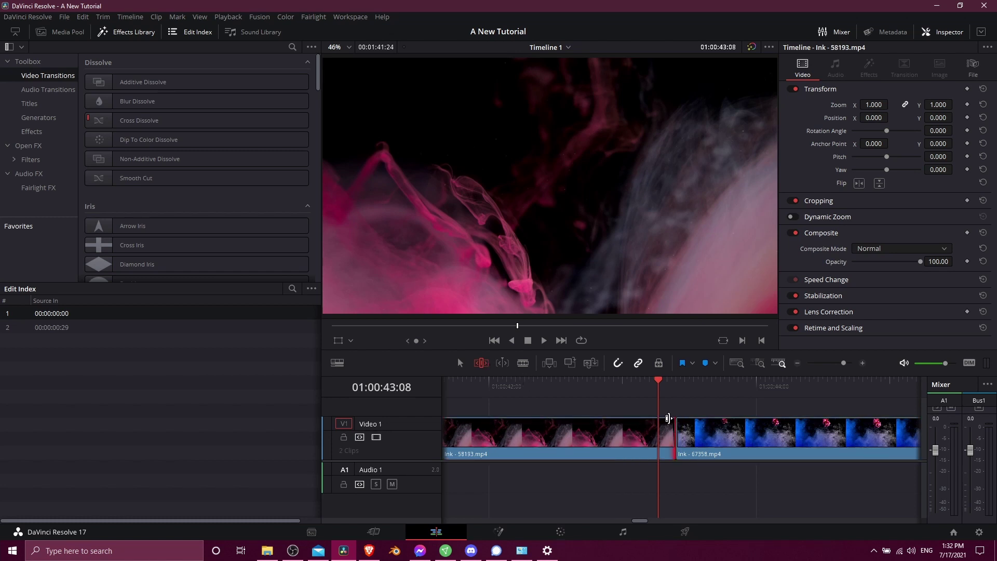
{"action": "left_click", "coordinate": [482, 364]}
{"action": "mouse_move", "coordinate": [671, 431]}
{"action": "left_mouse_down"}
{"action": "mouse_move", "coordinate": [540, 433]}
{"action": "mouse_move", "coordinate": [600, 430]}
{"action": "left_mouse_up"}
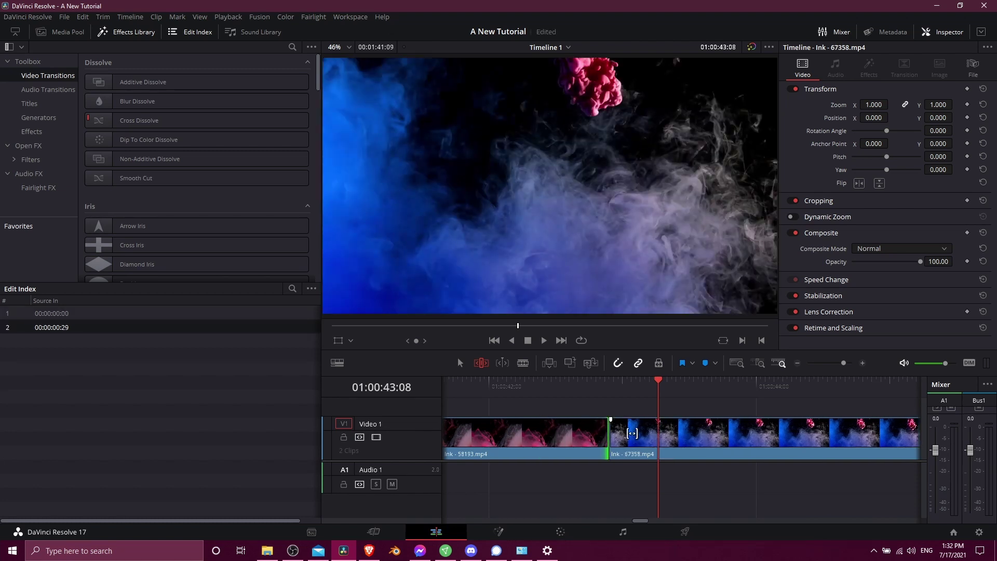
Drop a 1-second Tunnel of Light transition onto the cut between Ink - 58193.mp4 and Ink - 67358.mp4.
{"action": "left_click", "coordinate": [632, 432]}
{"action": "scroll", "coordinate": [240, 182], "scroll_direction": "down", "scroll_amount": 8}
{"action": "scroll", "coordinate": [322, 140], "scroll_direction": "down", "scroll_amount": 2}
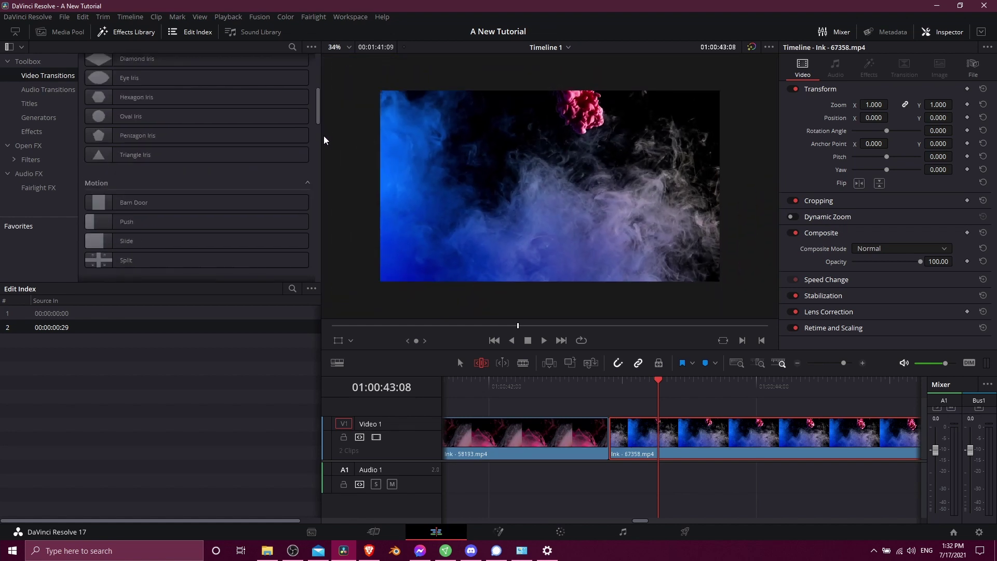
{"action": "left_click_drag", "start_coordinate": [317, 114], "coordinate": [317, 270]}
{"action": "left_click_drag", "start_coordinate": [146, 191], "coordinate": [616, 441]}
{"action": "left_click", "coordinate": [617, 435]}
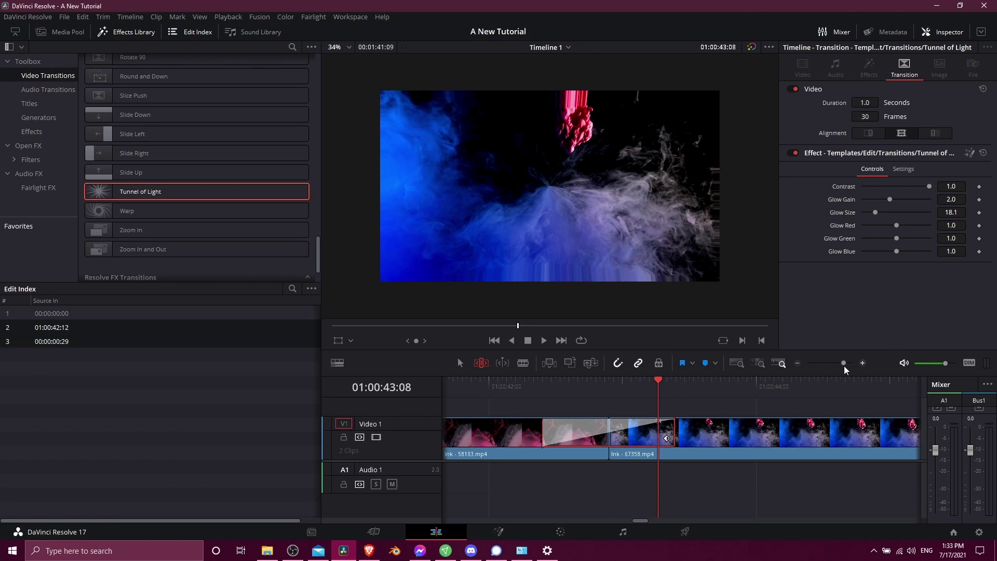
In the Inspector, adjust Tunnel of Light to gain 3.307, size 42.5, red 1.449, green 1.465, blue 0.961.
{"action": "key", "text": "a"}
{"action": "left_click", "coordinate": [626, 432]}
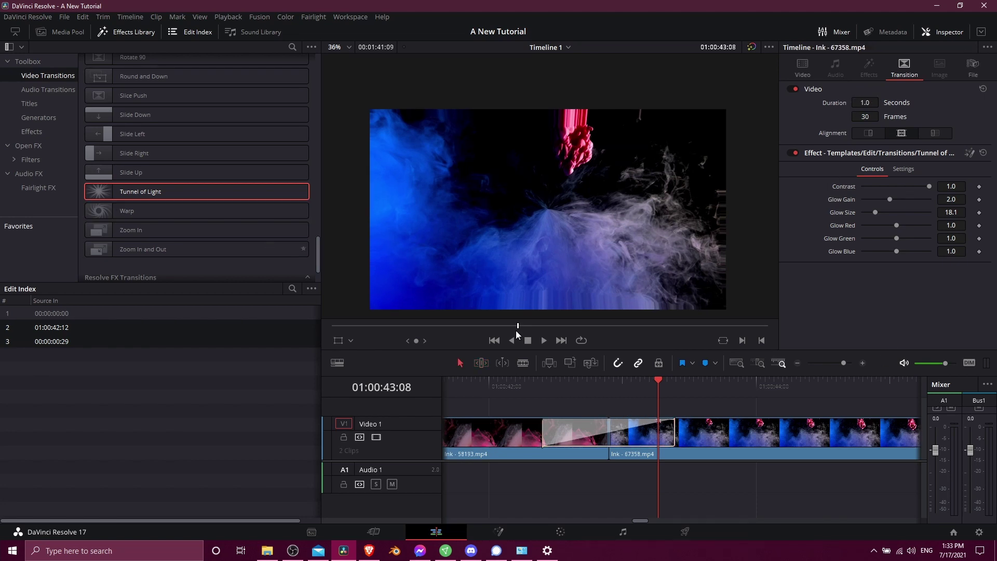
{"action": "left_click", "coordinate": [631, 441]}
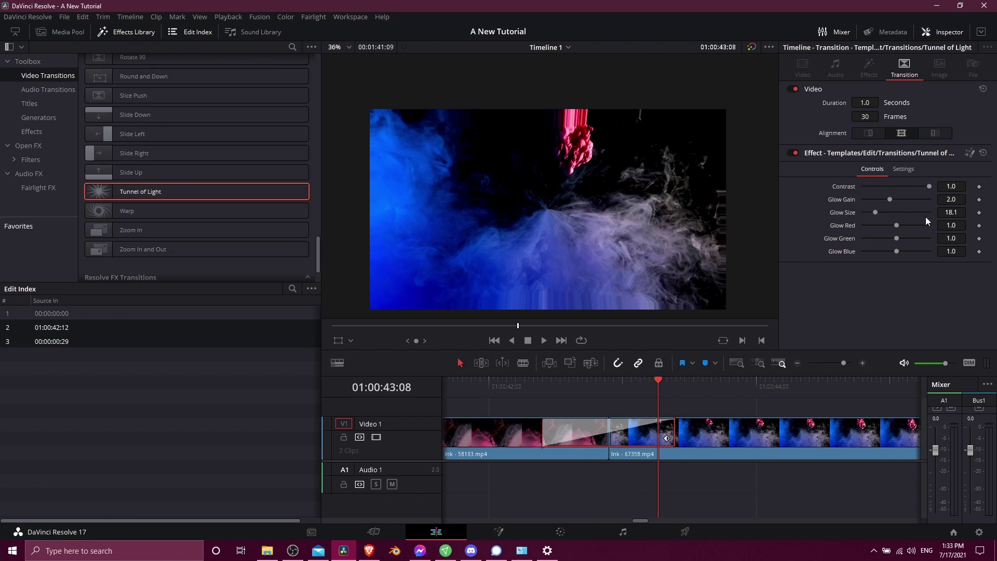
{"action": "left_click_drag", "start_coordinate": [887, 202], "coordinate": [904, 251]}
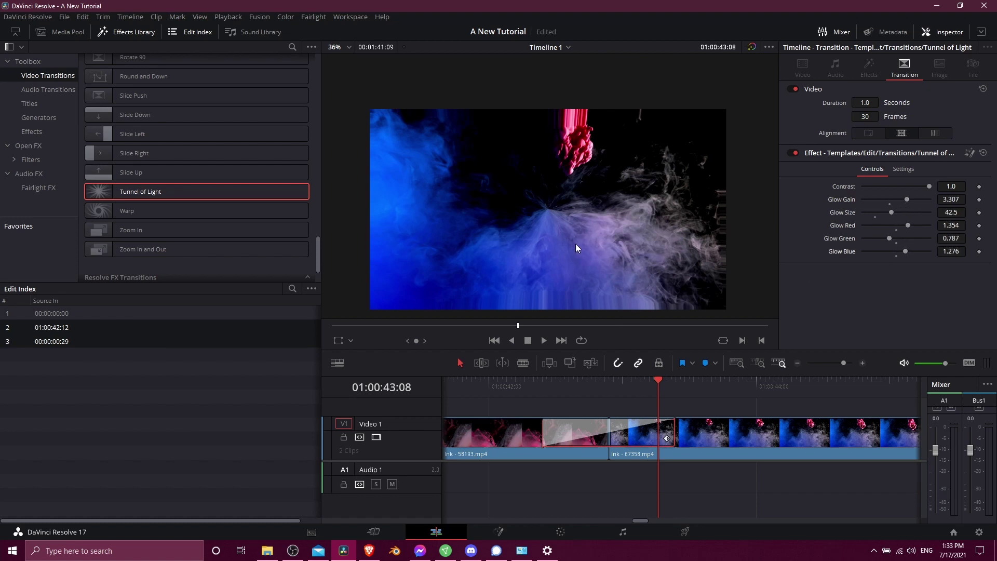
{"action": "left_click", "coordinate": [603, 385]}
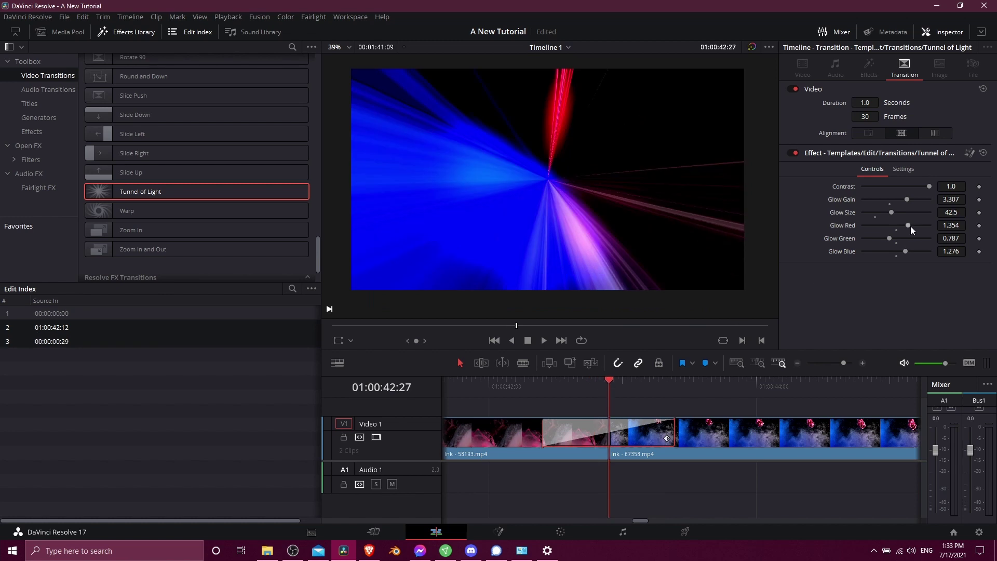
{"action": "left_click_drag", "start_coordinate": [910, 226], "coordinate": [894, 249]}
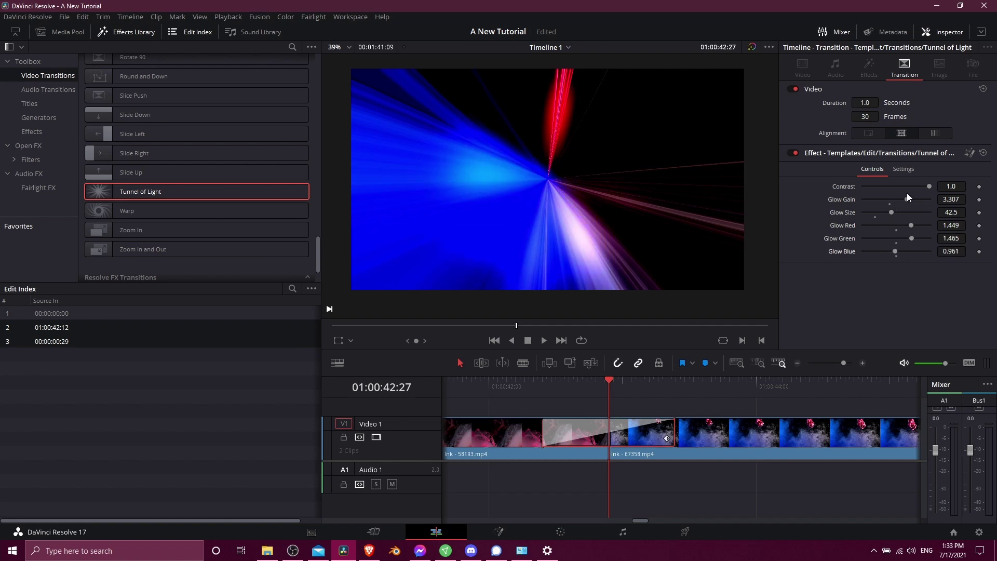
{"action": "mouse_move", "coordinate": [928, 186]}
{"action": "left_mouse_down"}
{"action": "mouse_move", "coordinate": [872, 188]}
{"action": "mouse_move", "coordinate": [933, 182]}
{"action": "left_mouse_up"}
{"action": "left_click", "coordinate": [388, 535]}
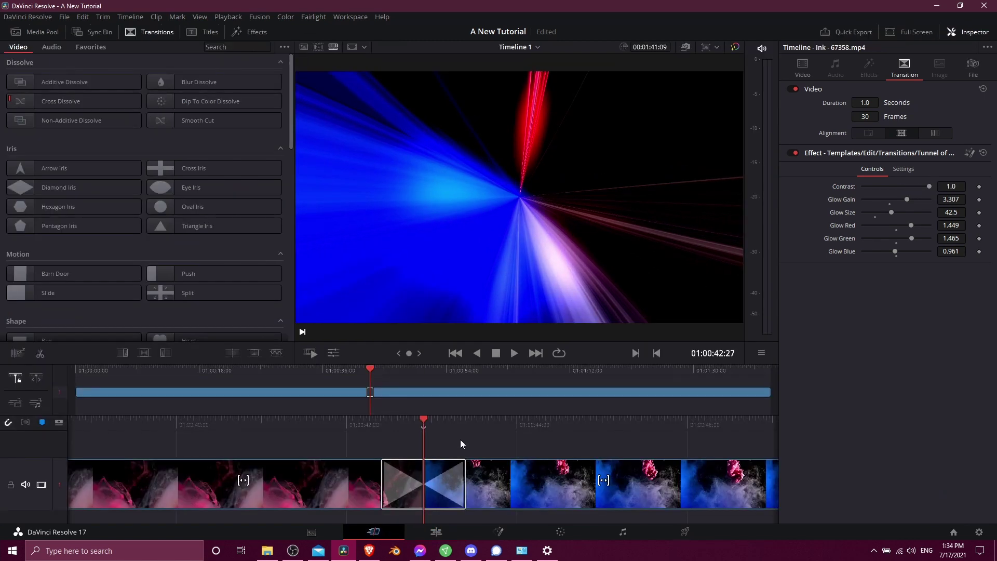
{"action": "left_click", "coordinate": [439, 490]}
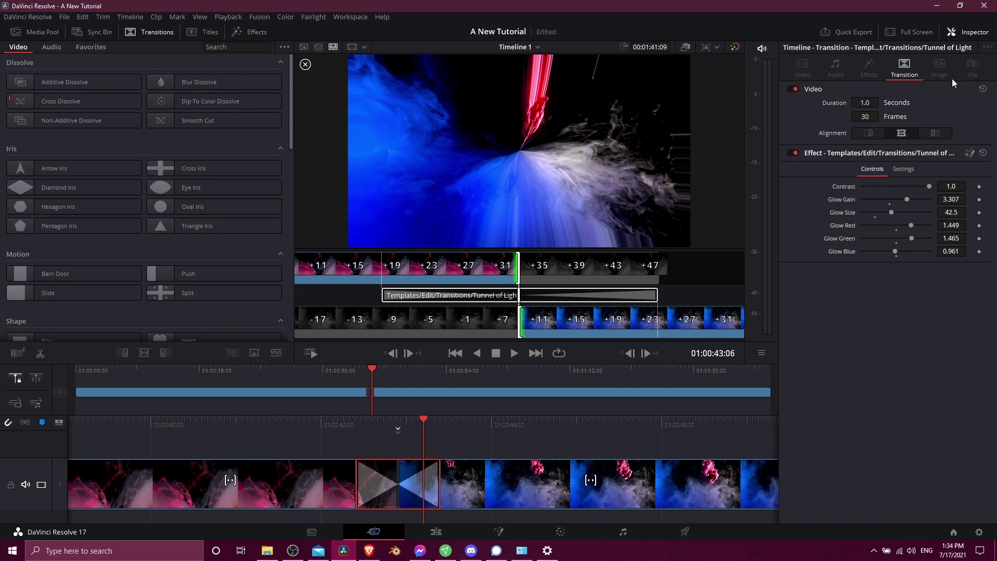
{"action": "key", "text": "shift+4"}
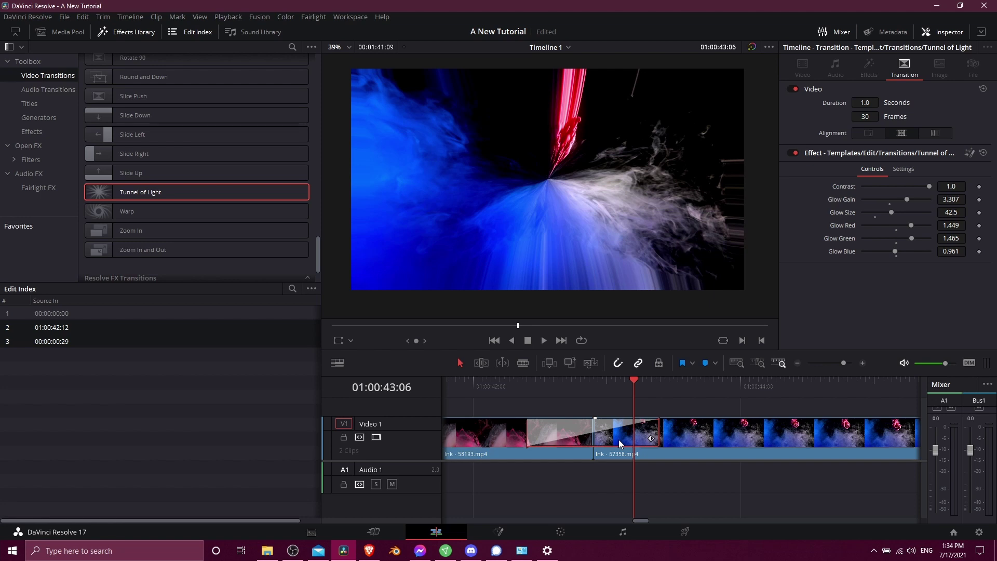
Blade the second ink clip at a later point on the timeline.
{"action": "scroll", "coordinate": [507, 404], "scroll_direction": "right", "scroll_amount": 3}
{"action": "scroll", "coordinate": [571, 404], "scroll_direction": "left", "scroll_amount": 2}
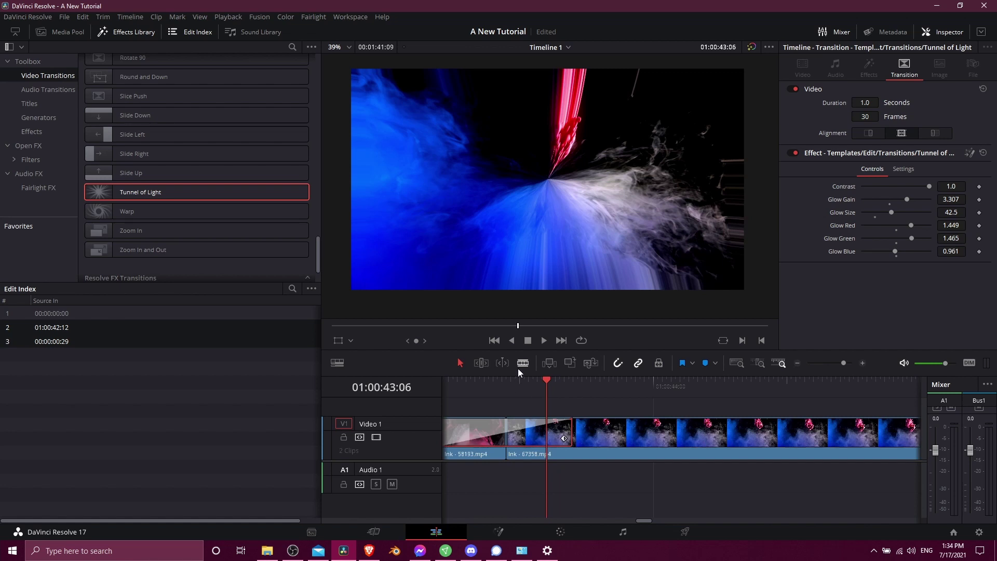
{"action": "scroll", "coordinate": [714, 407], "scroll_direction": "right", "scroll_amount": 4}
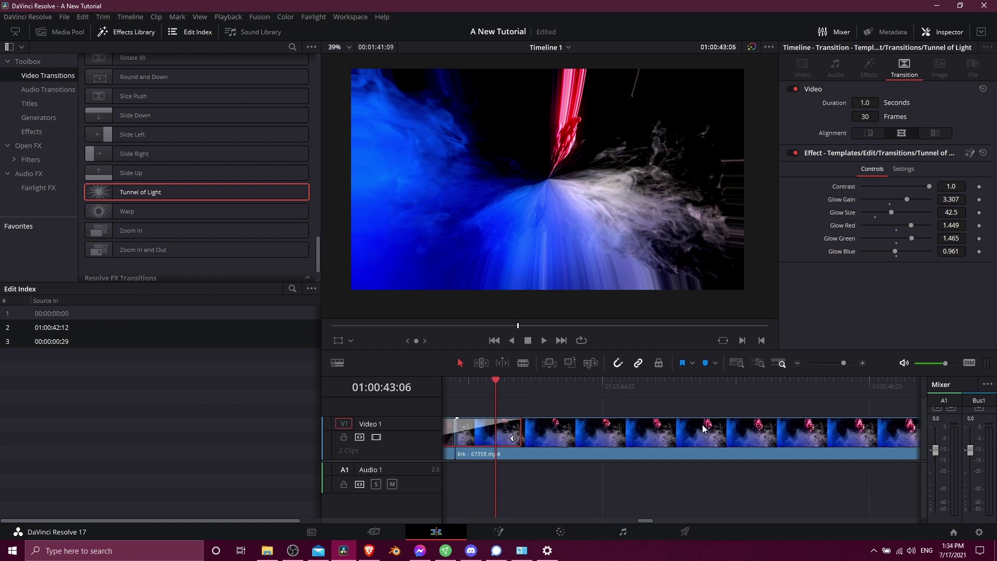
{"action": "scroll", "coordinate": [658, 414], "scroll_direction": "right", "scroll_amount": 3}
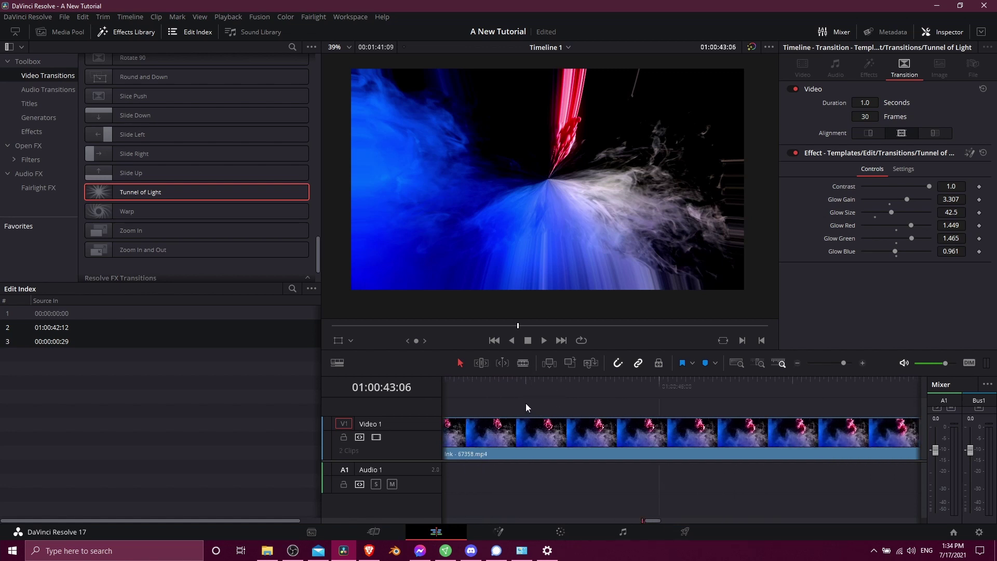
{"action": "left_click", "coordinate": [521, 364]}
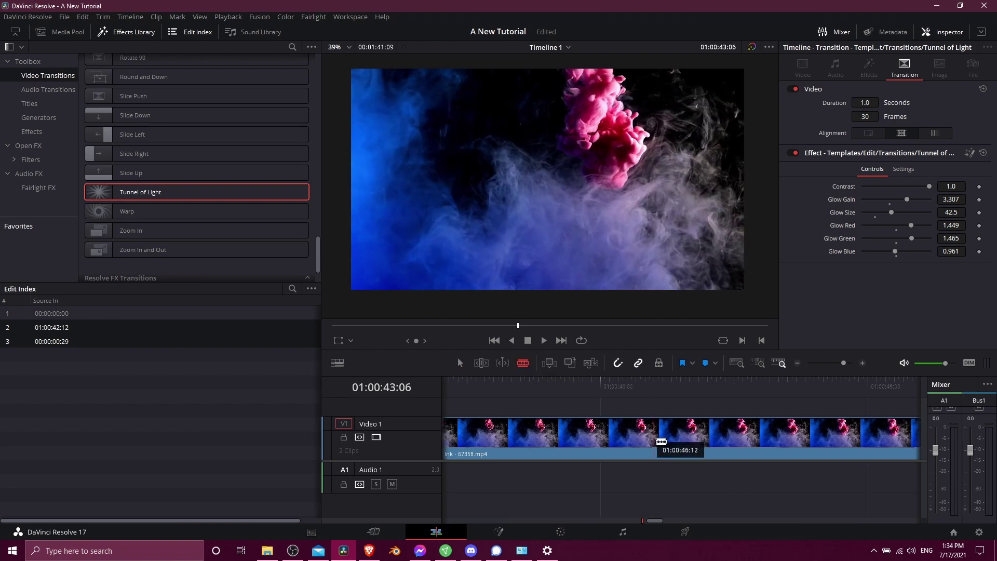
{"action": "left_click", "coordinate": [653, 436]}
Add a 1-second Warp transition on the new cut between the clip pieces.
{"action": "key", "text": "a"}
{"action": "left_click", "coordinate": [659, 461]}
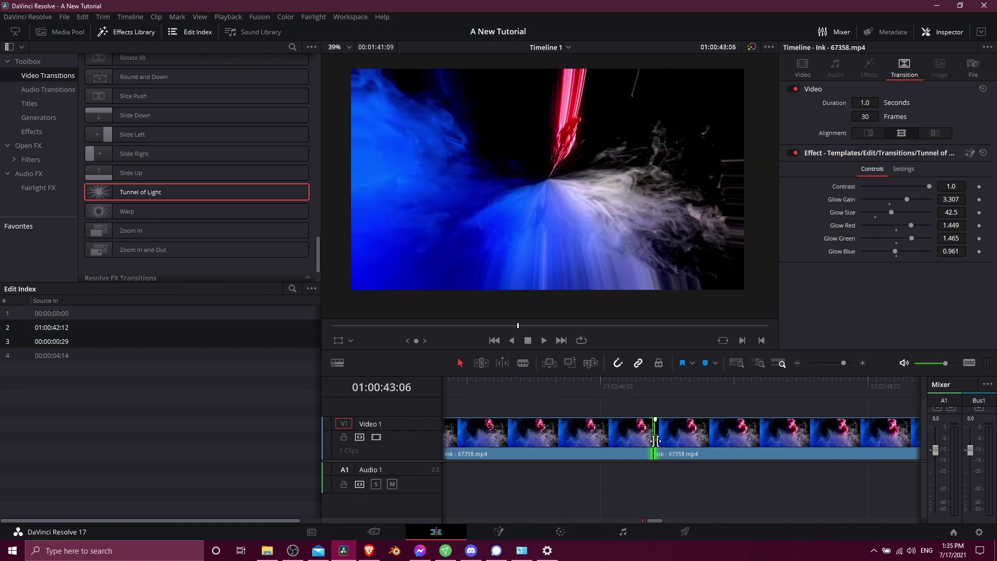
{"action": "left_click_drag", "start_coordinate": [160, 214], "coordinate": [688, 442]}
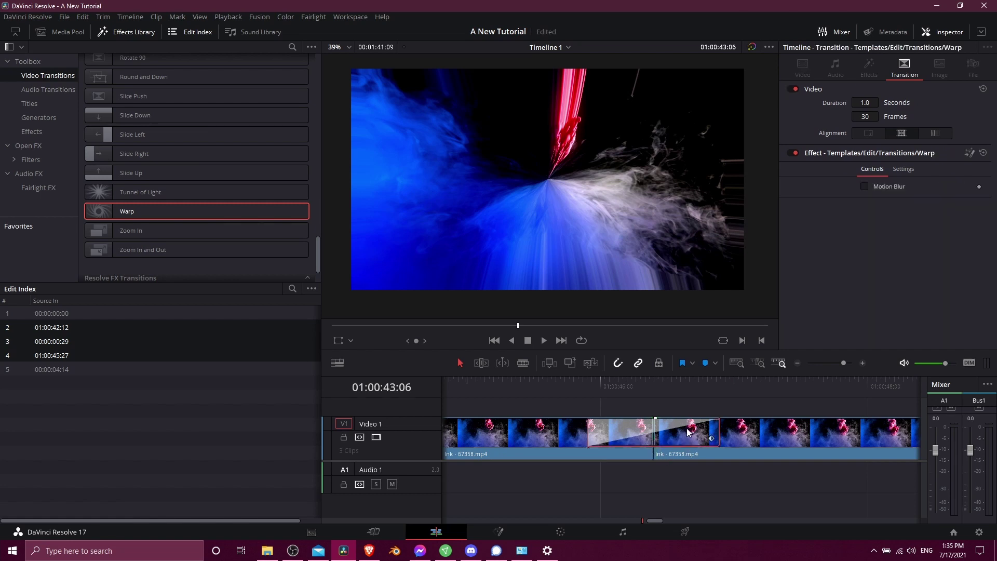